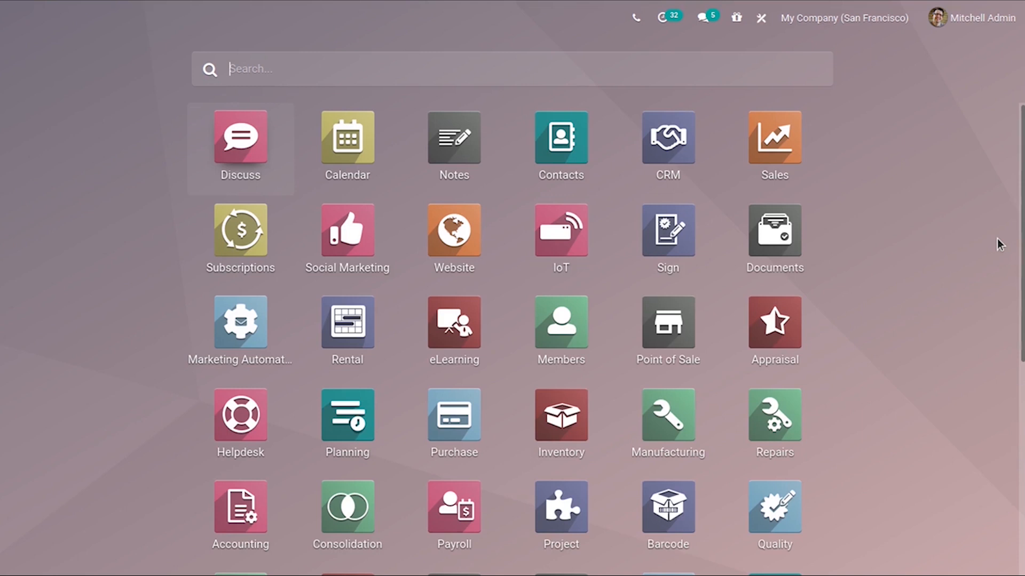
# Open the Shop configuration in Point of Sale for editing.
pyautogui.write('po')
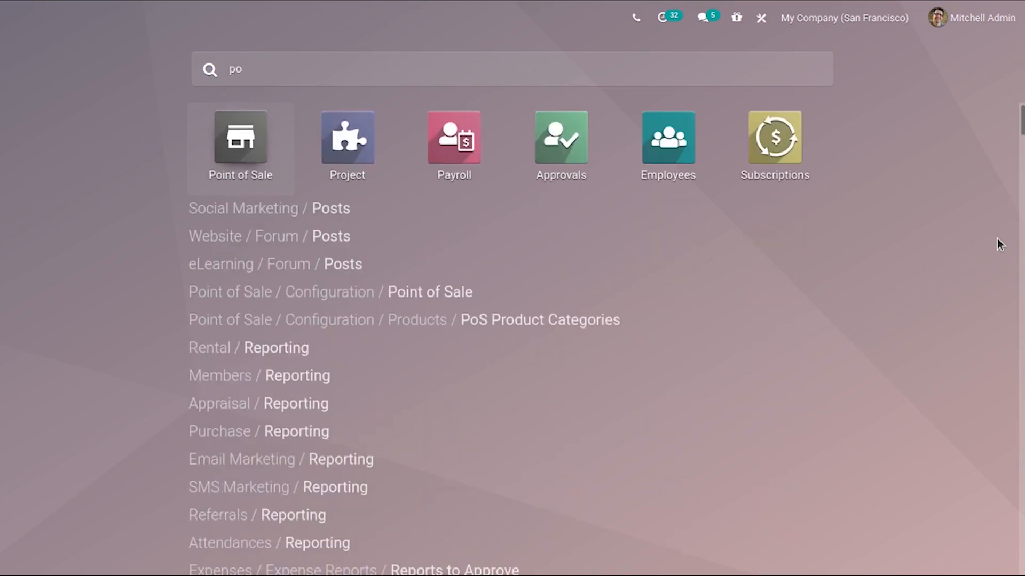
pyautogui.click(234, 168)
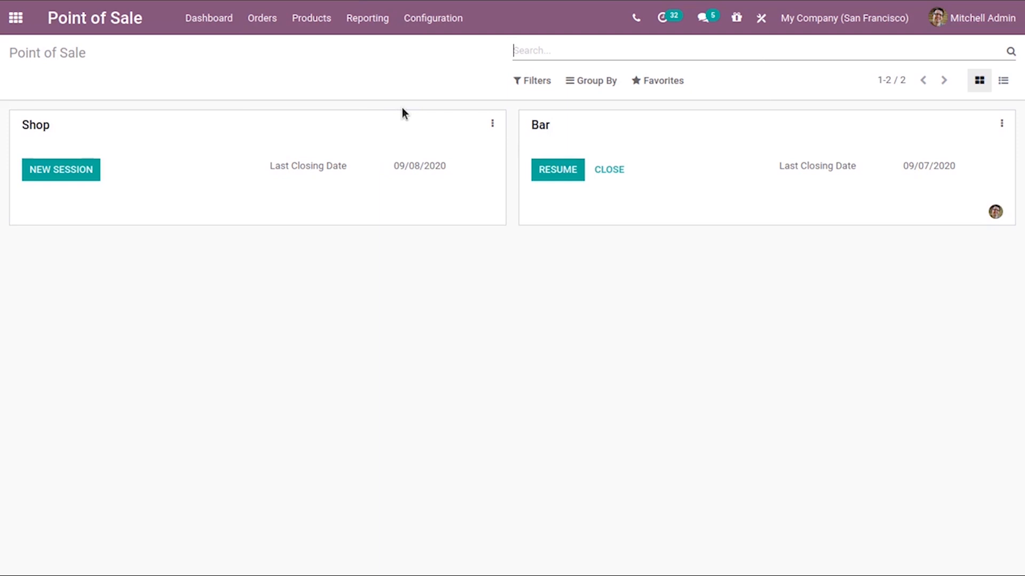
pyautogui.click(455, 23)
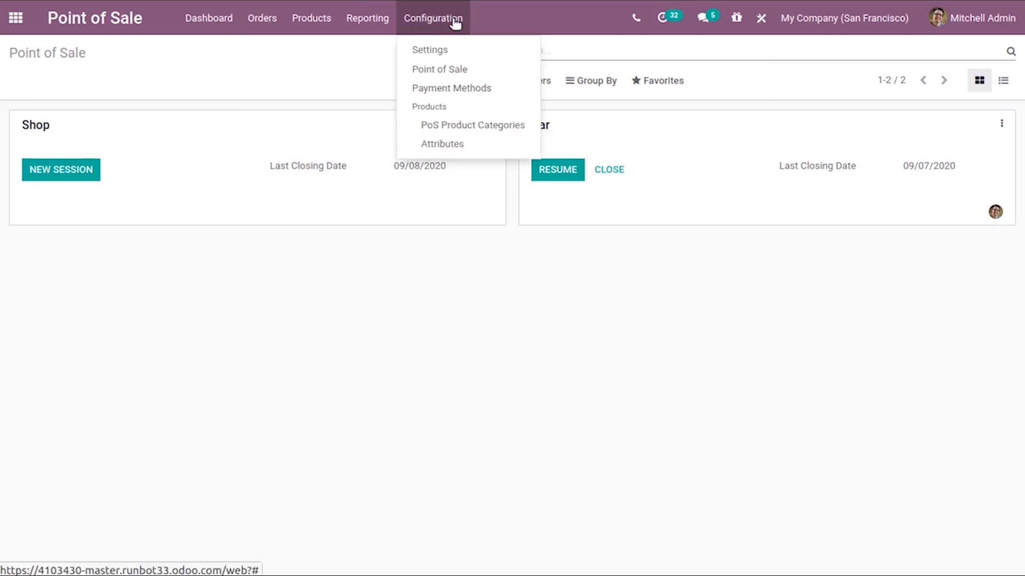
pyautogui.click(460, 75)
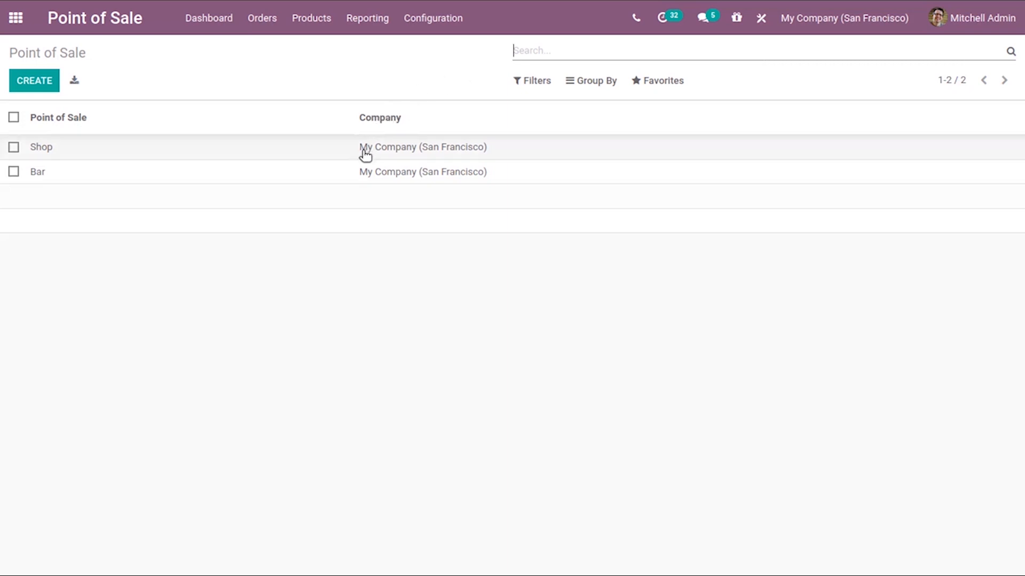
pyautogui.click(320, 155)
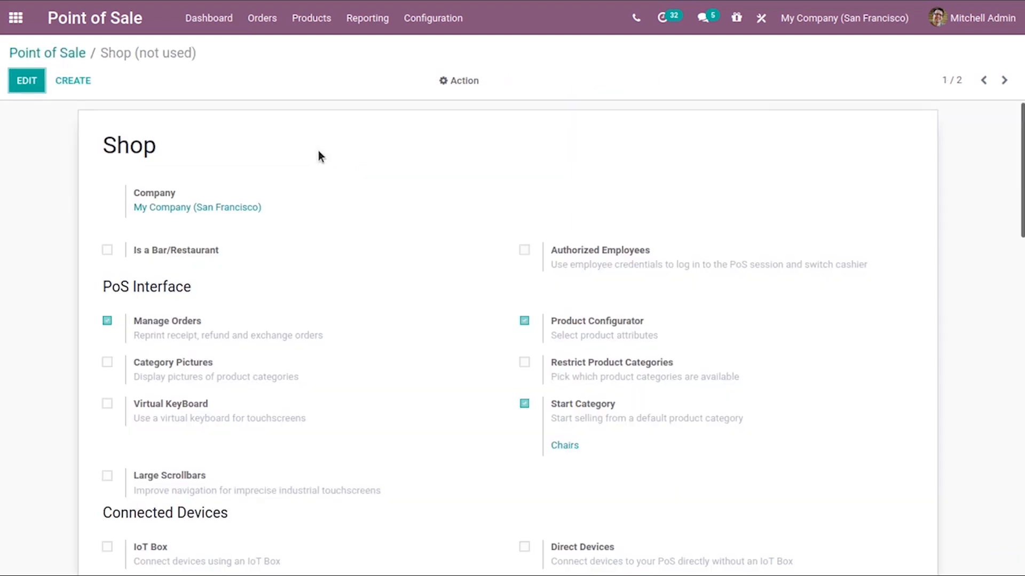
pyautogui.click(27, 81)
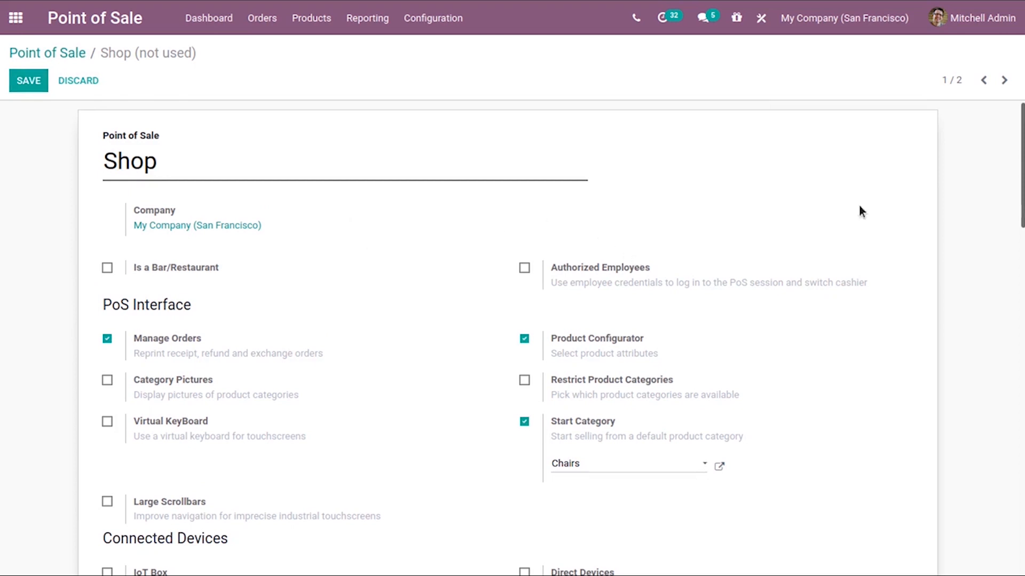
# Enable Advanced Cash Control in the Payments settings of the Shop point of sale and save the configuration.
pyautogui.moveTo(1021, 208)
pyautogui.mouseDown()
pyautogui.moveTo(1021, 552)
pyautogui.moveTo(1022, 206)
pyautogui.mouseUp()
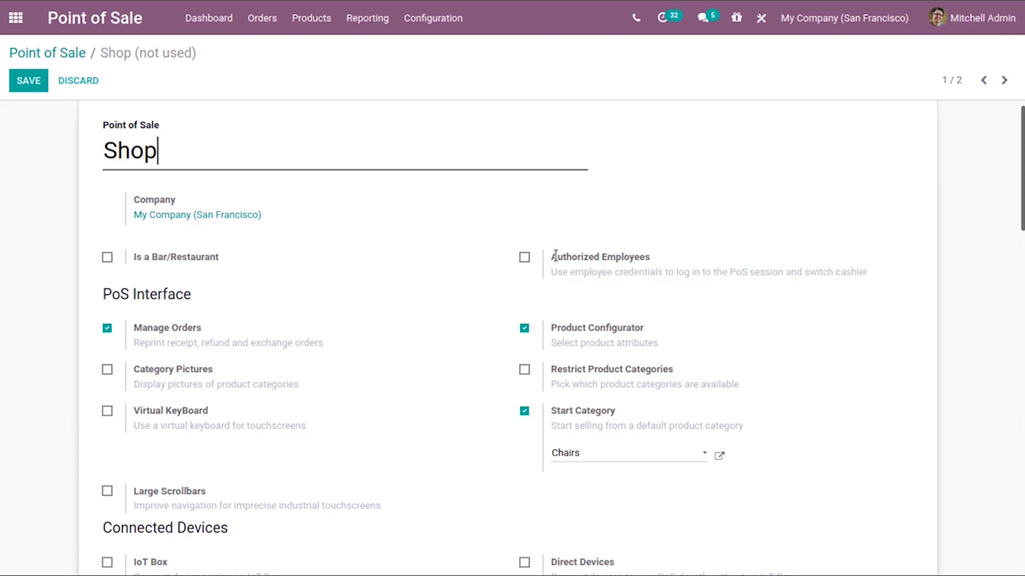
pyautogui.moveTo(555, 256)
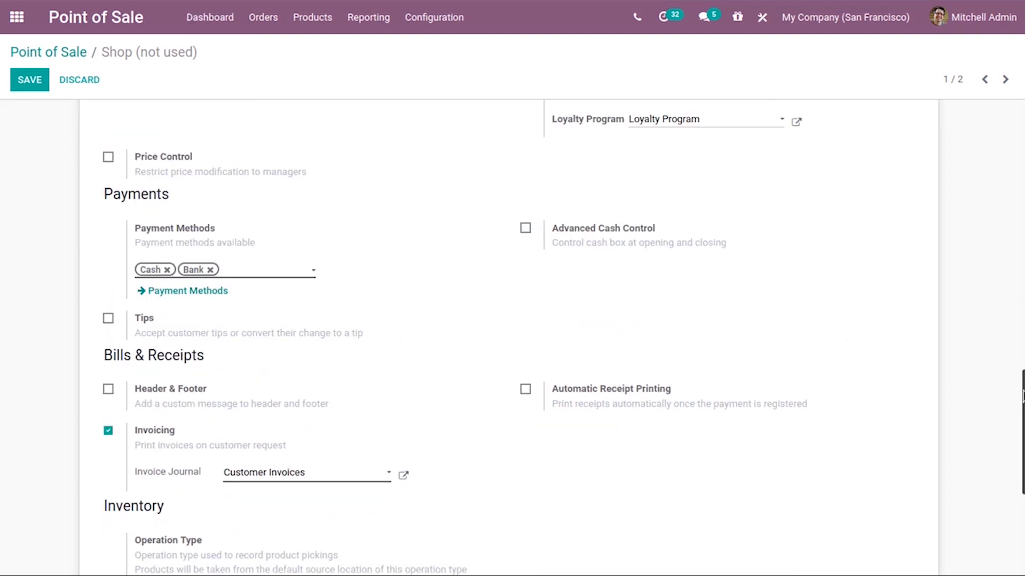
pyautogui.moveTo(1023, 396); pyautogui.dragTo(1023, 394)
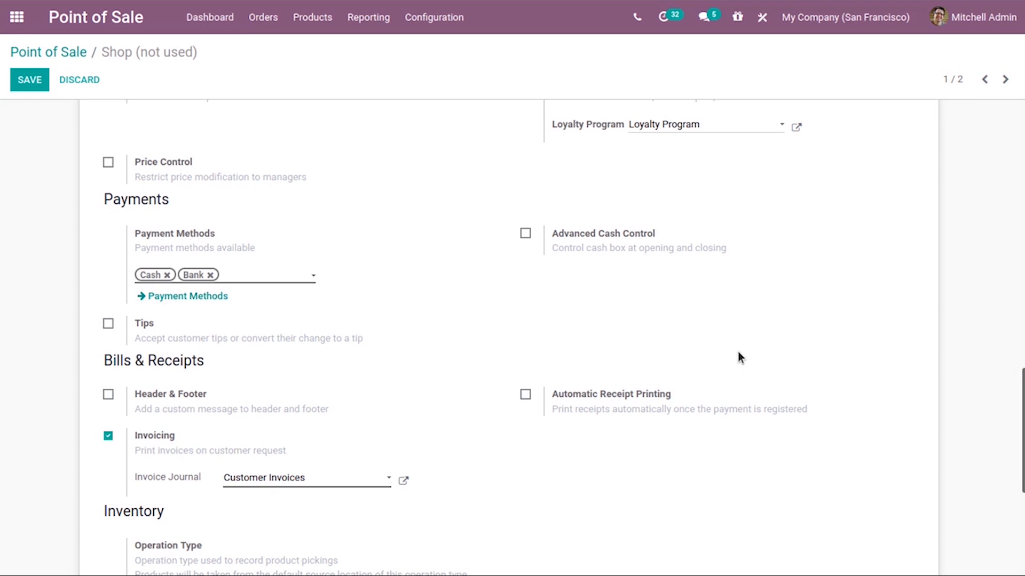
pyautogui.click(525, 234)
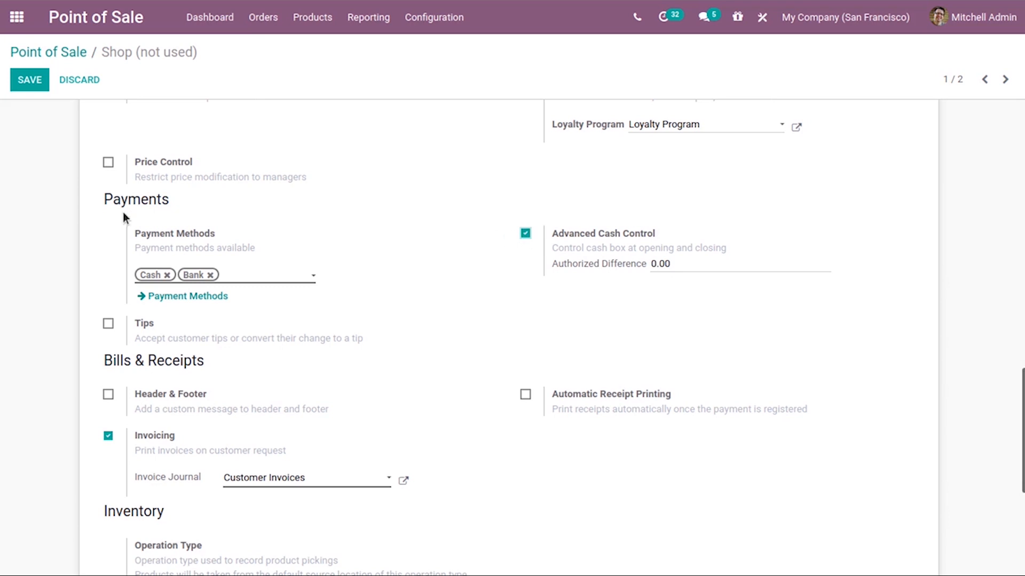
pyautogui.click(27, 84)
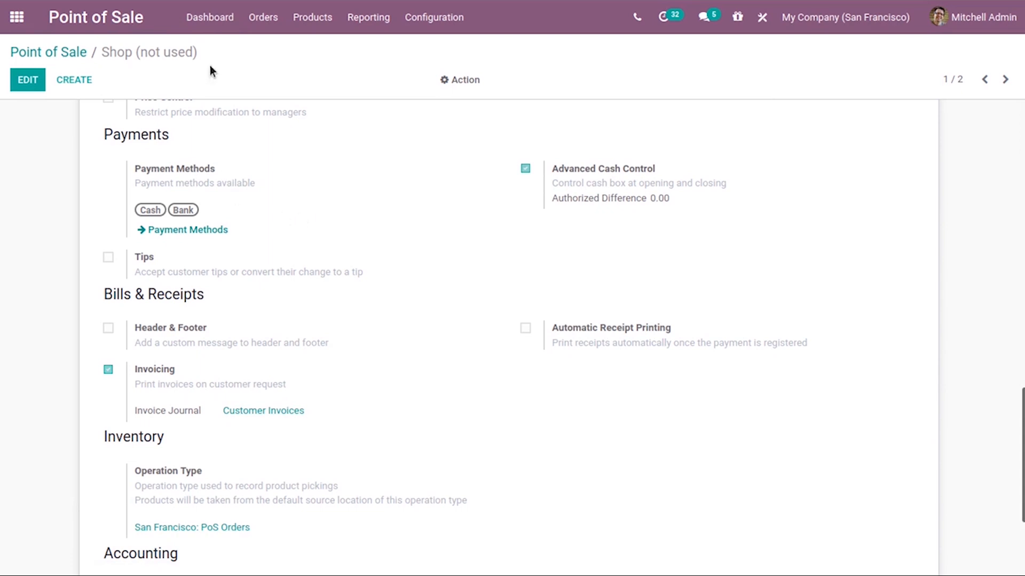
# Start a new Shop session from the dashboard with an opening cash amount of $100 and an empty note.
pyautogui.click(215, 26)
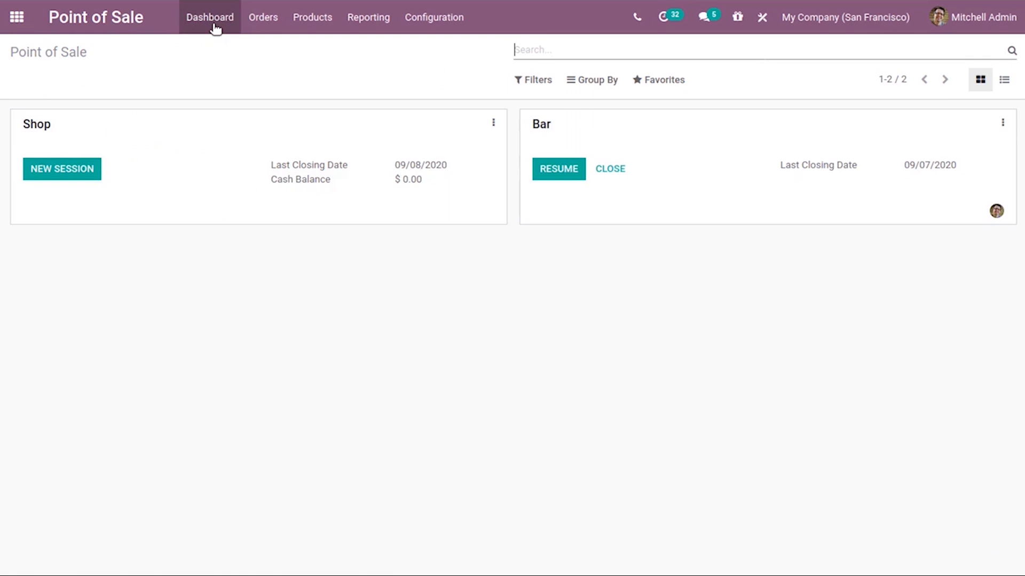
pyautogui.click(87, 176)
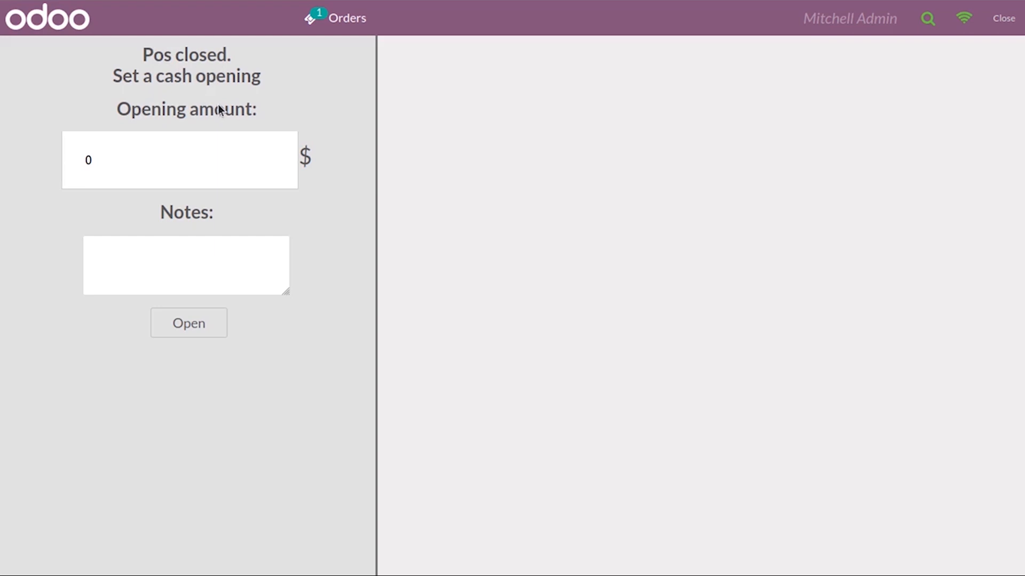
pyautogui.click(163, 157)
pyautogui.click(163, 157)
pyautogui.press('BackSpace')
pyautogui.write('100')
pyautogui.click(185, 257)
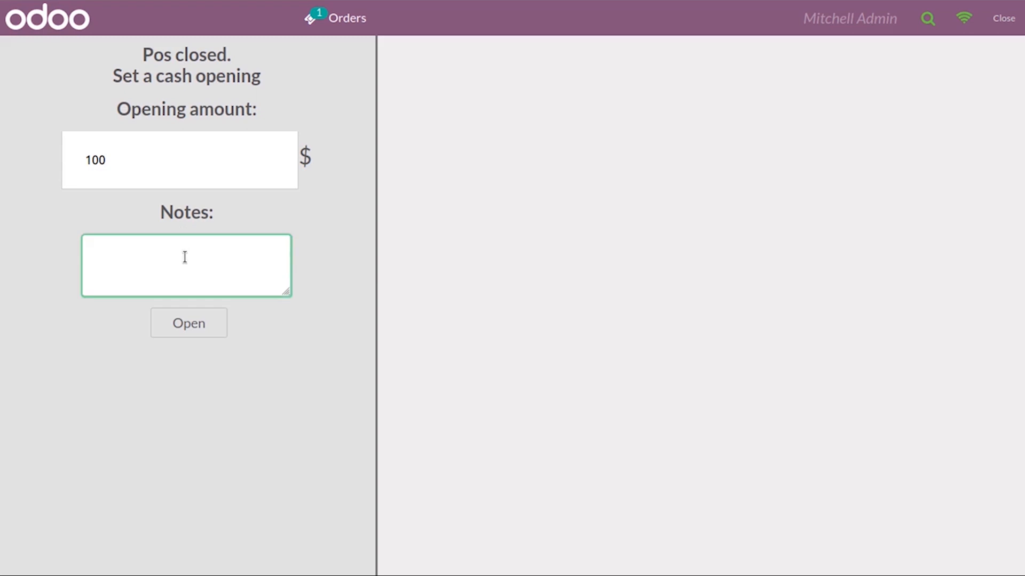
pyautogui.click(191, 336)
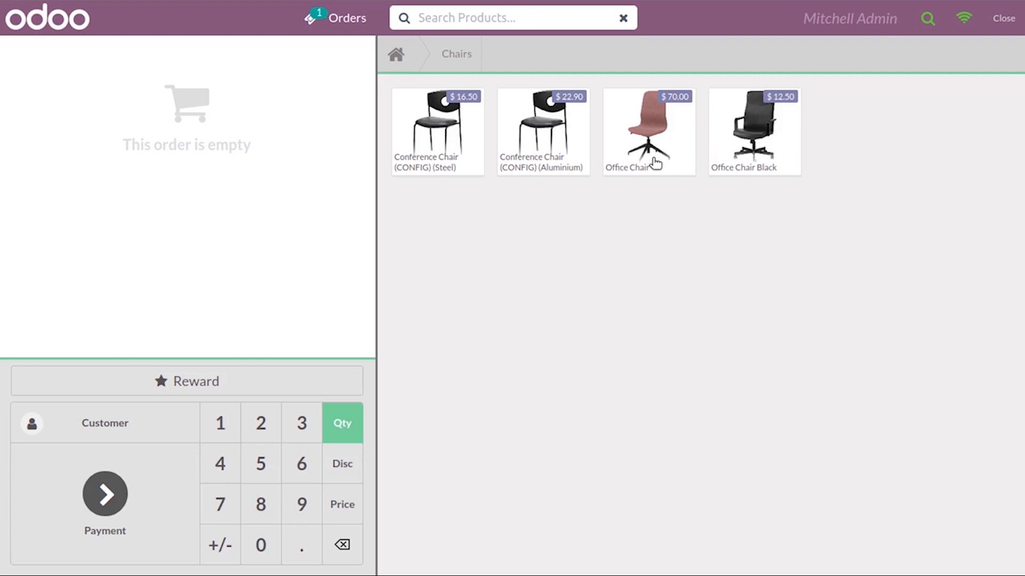
# Add a Large Cabinet from the full product range to the order and set Azure Interior as its customer.
pyautogui.click(393, 55)
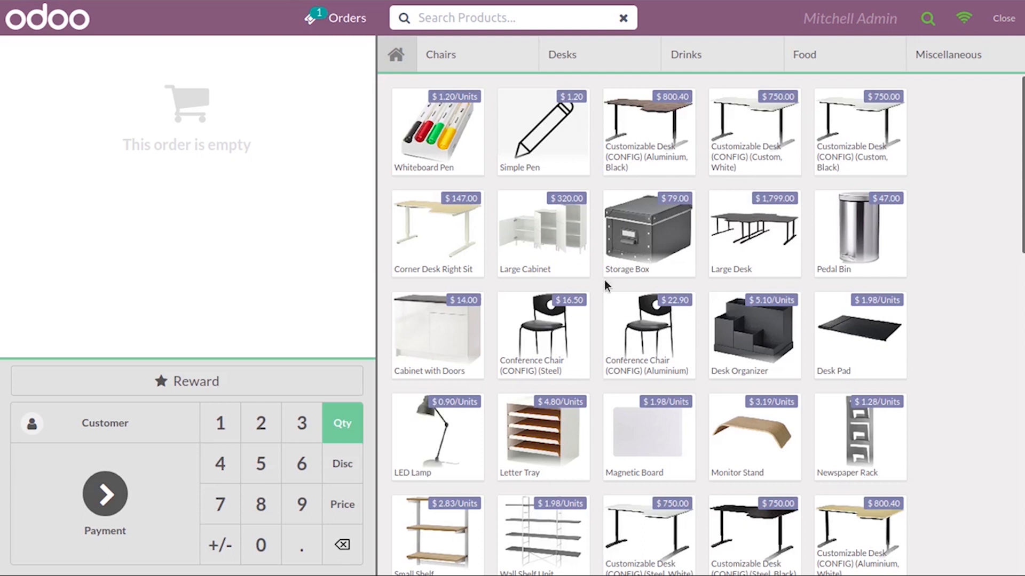
pyautogui.click(531, 239)
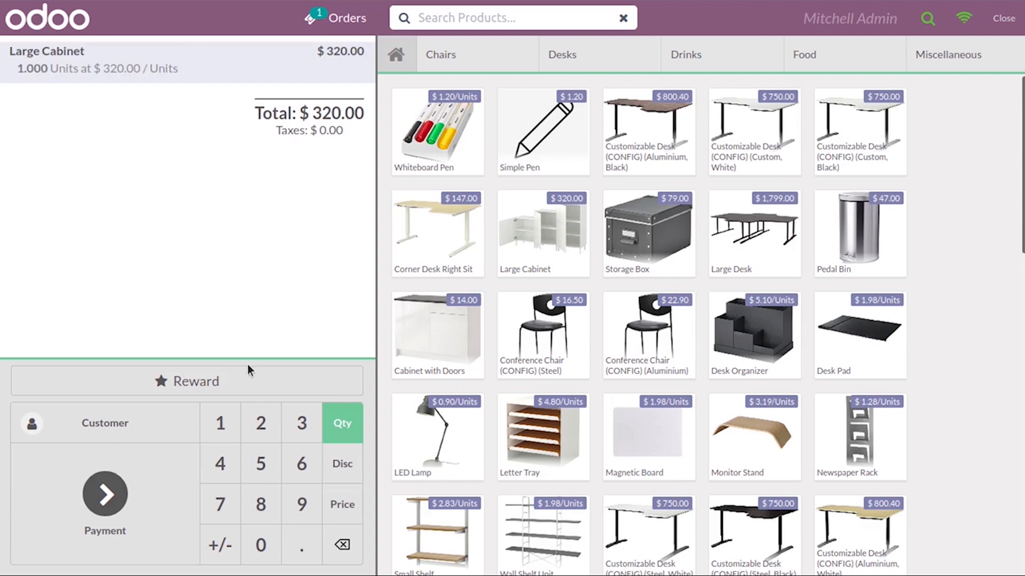
pyautogui.click(137, 422)
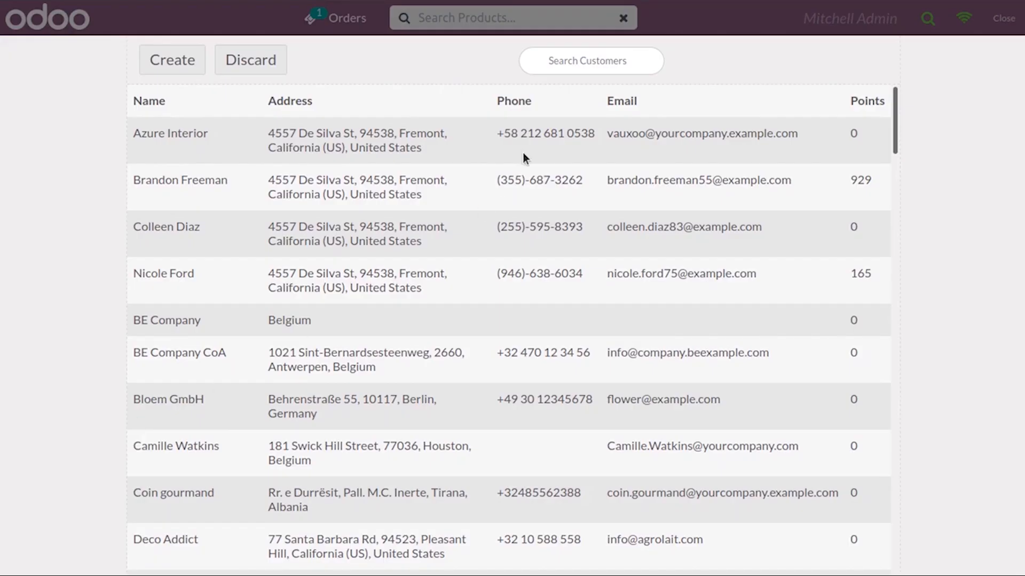
pyautogui.click(523, 137)
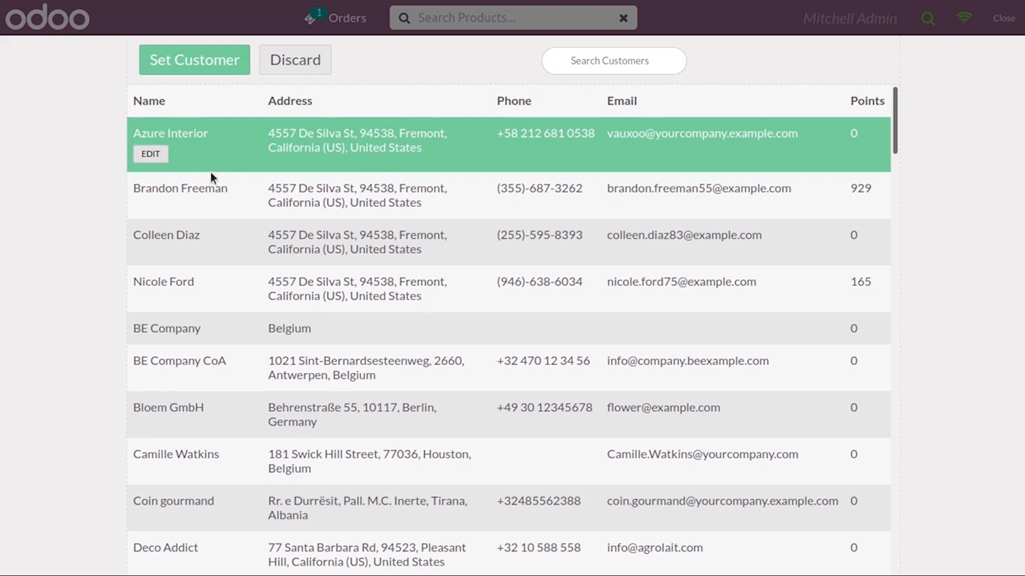
pyautogui.click(152, 154)
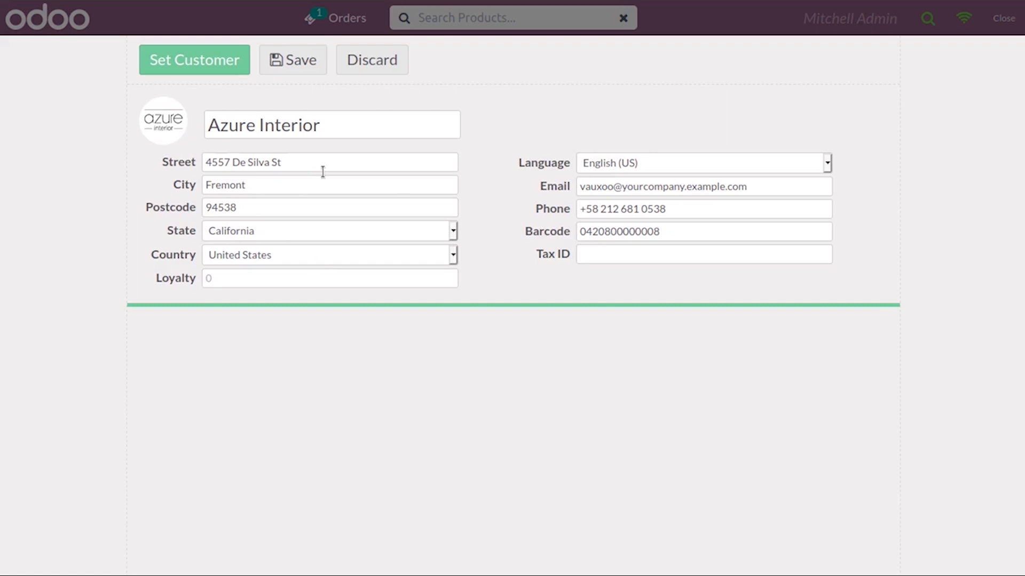
pyautogui.click(227, 64)
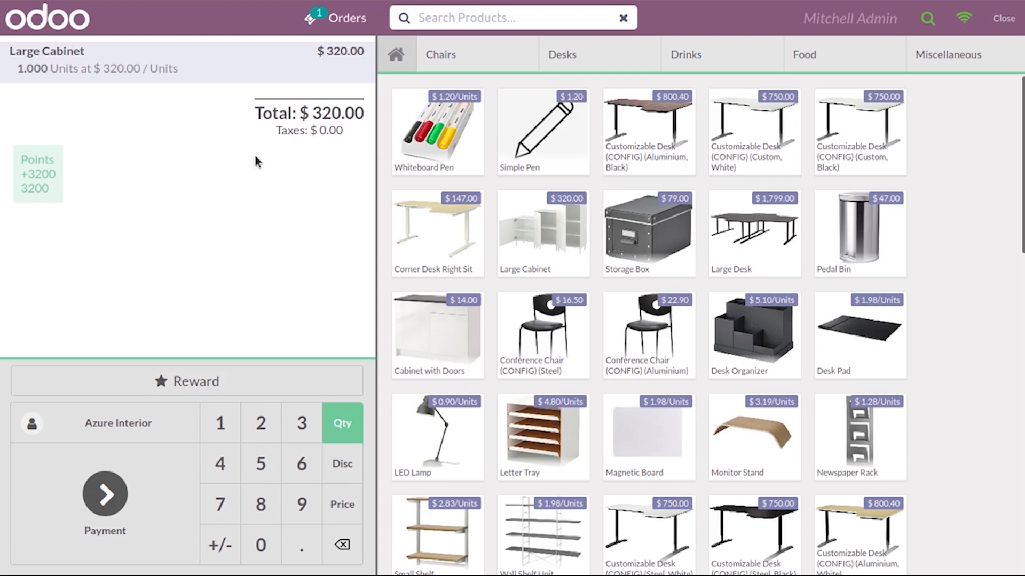
# Examine the session's order list and the status filters available for tickets.
pyautogui.click(323, 29)
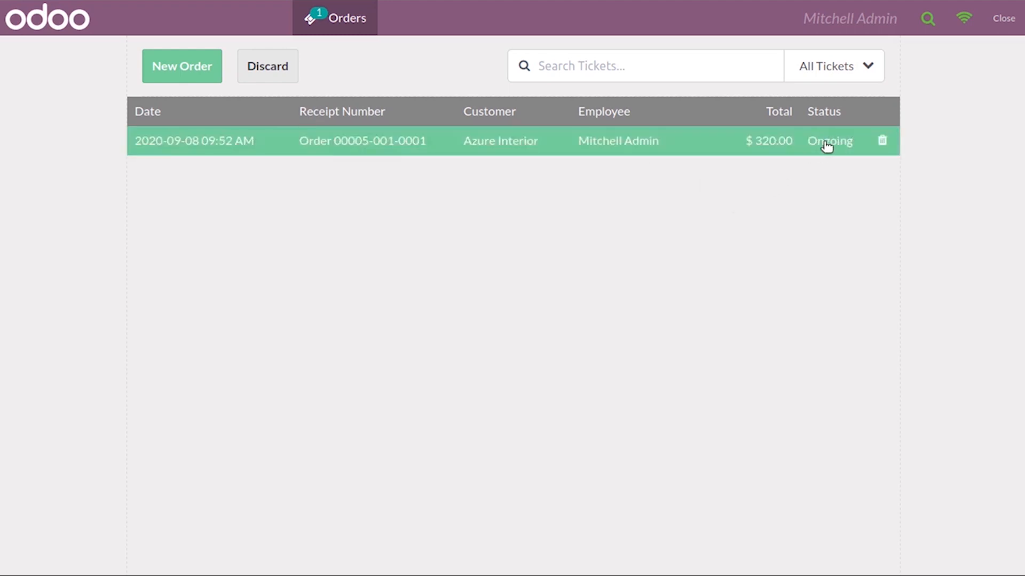
pyautogui.click(848, 77)
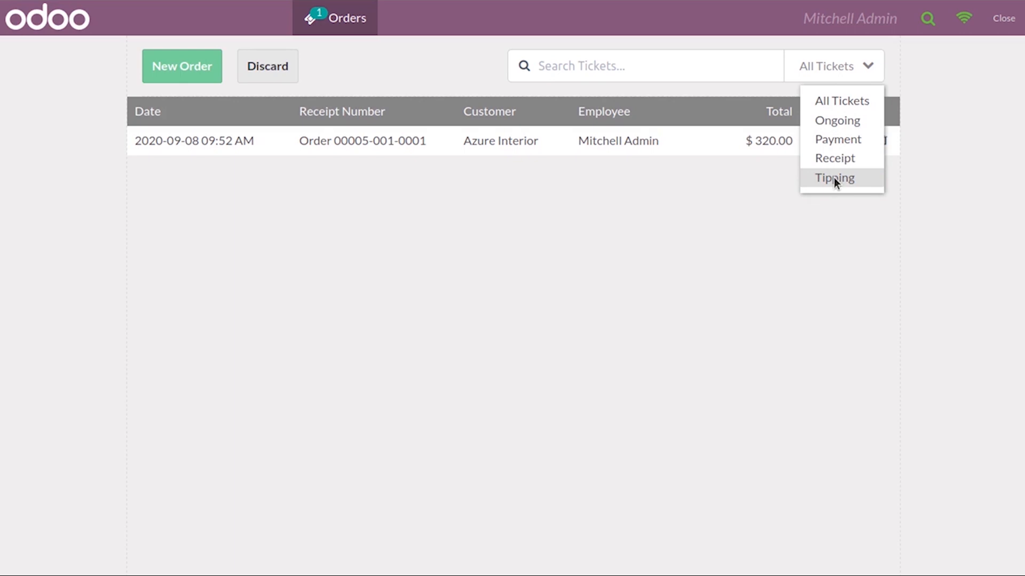
pyautogui.click(779, 169)
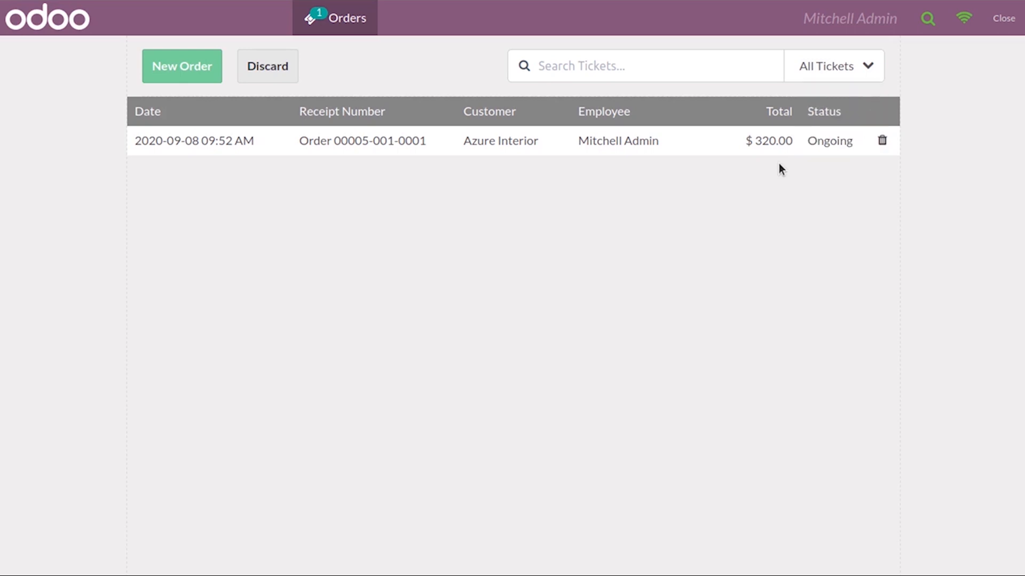
# Create a new order with one Pedal Bin and assign the customer listed directly below Azure Interior.
pyautogui.click(209, 77)
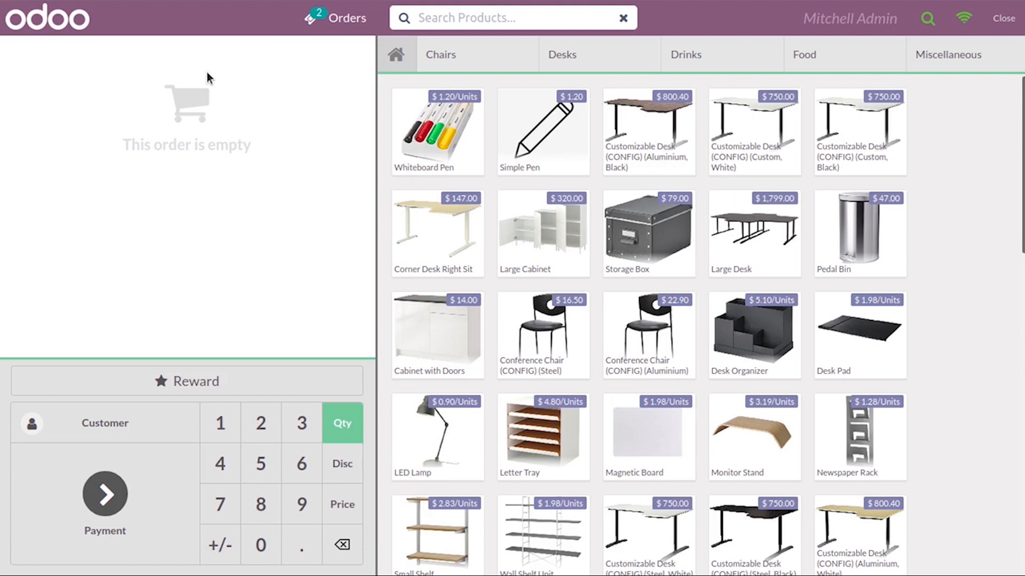
pyautogui.click(848, 244)
pyautogui.click(95, 441)
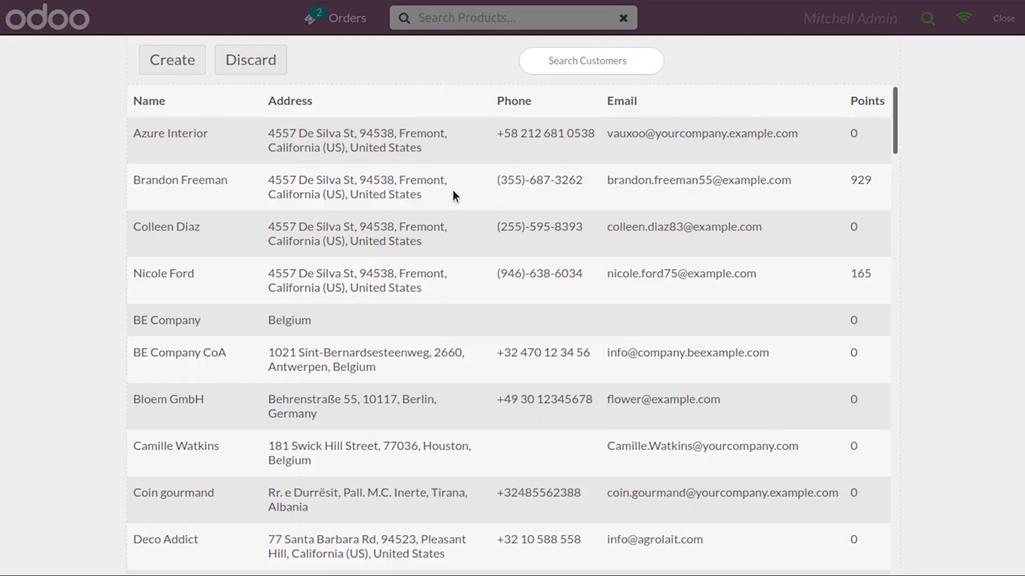
pyautogui.click(454, 190)
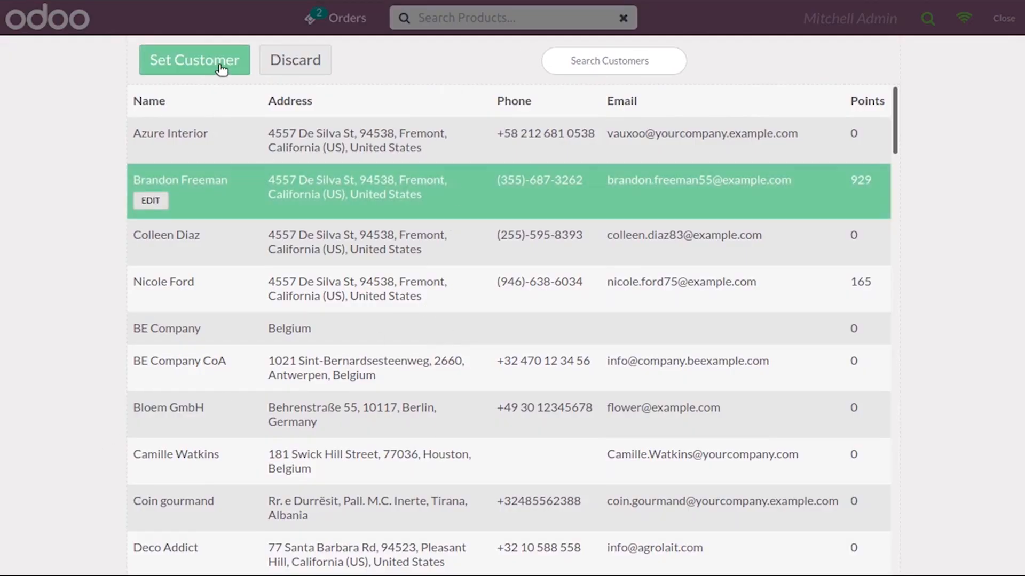
pyautogui.click(218, 67)
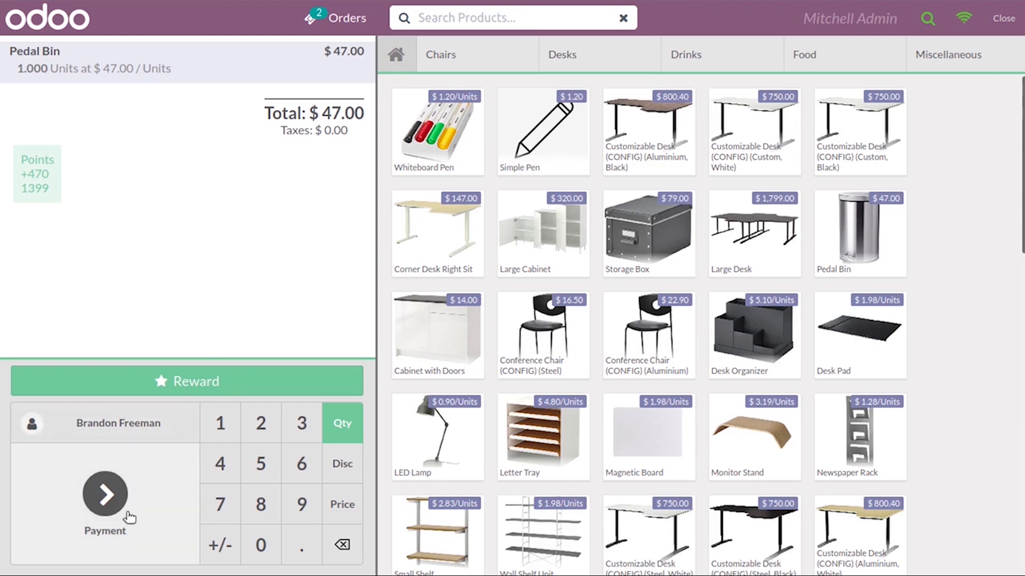
# Review the Pedal Bin order's payment options and its entry in the order list, and reopen that order.
pyautogui.click(127, 515)
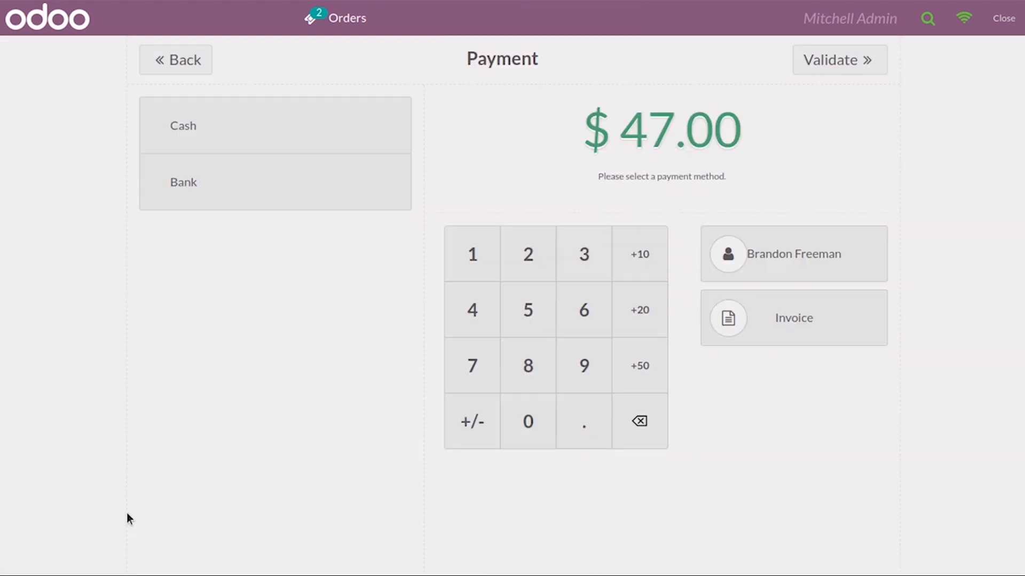
pyautogui.click(194, 66)
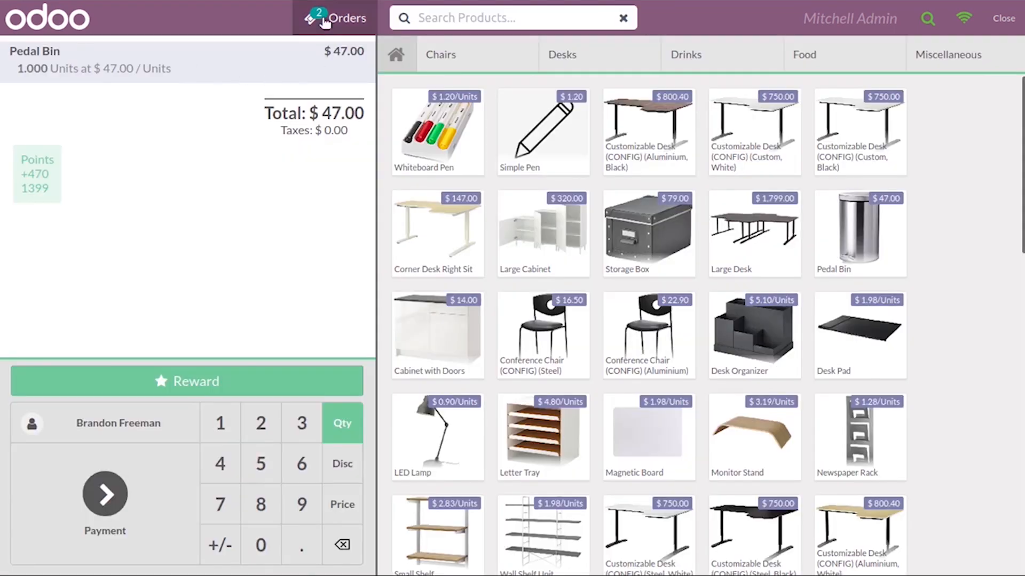
pyautogui.click(329, 20)
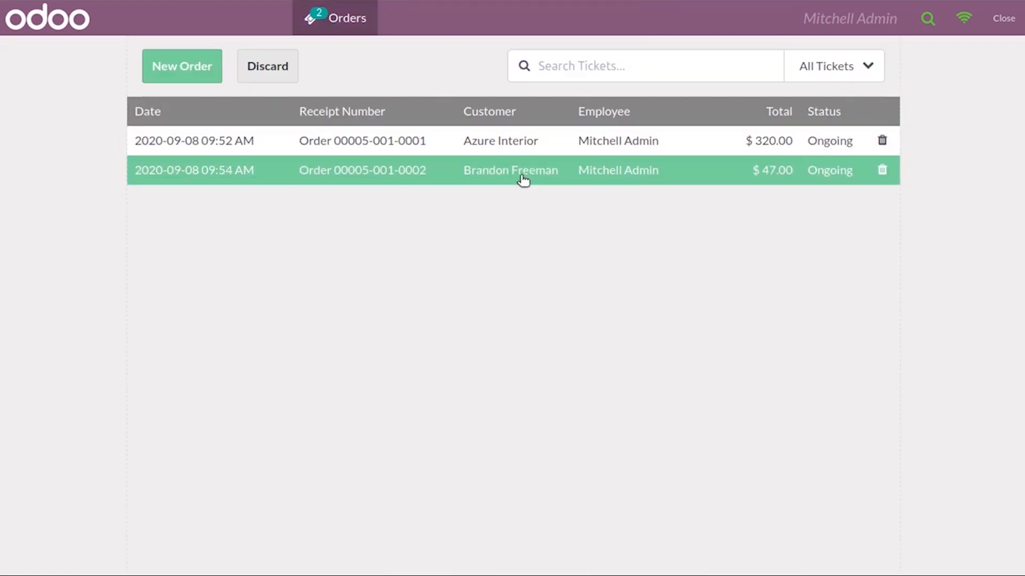
pyautogui.click(269, 178)
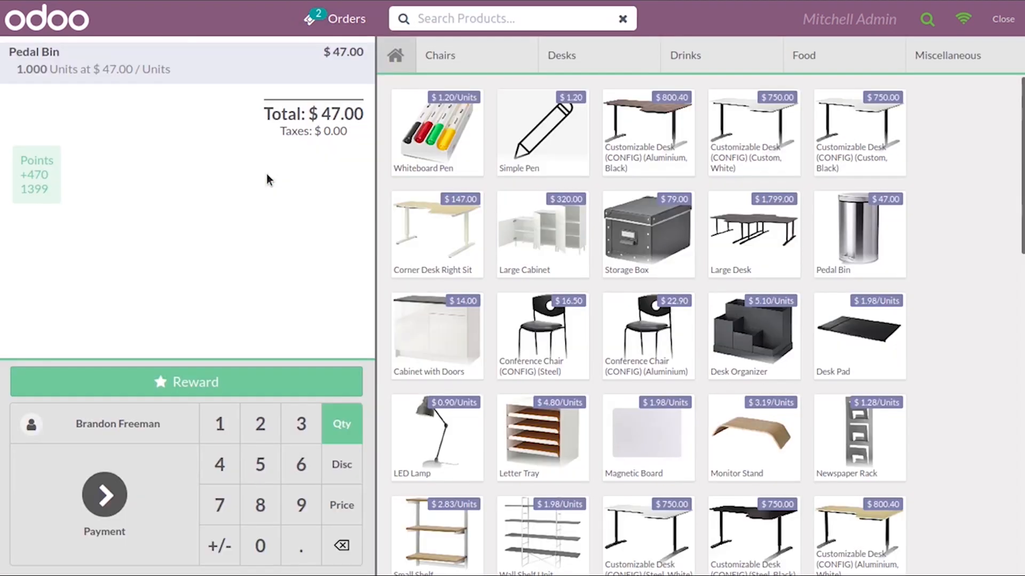
# Add a Cash payment line to the Pedal Bin order and return to the product screen without validating.
pyautogui.click(157, 481)
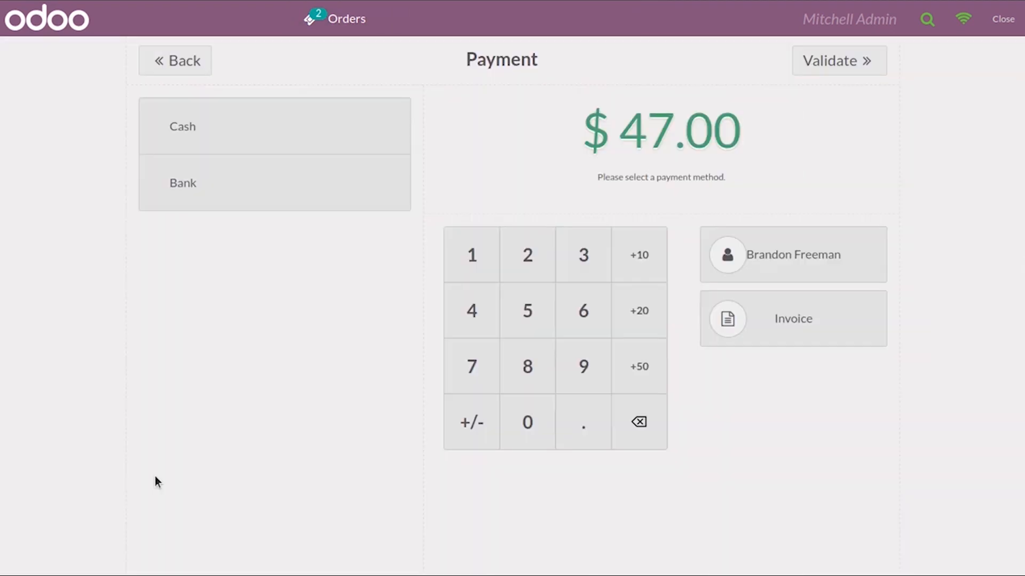
pyautogui.click(351, 123)
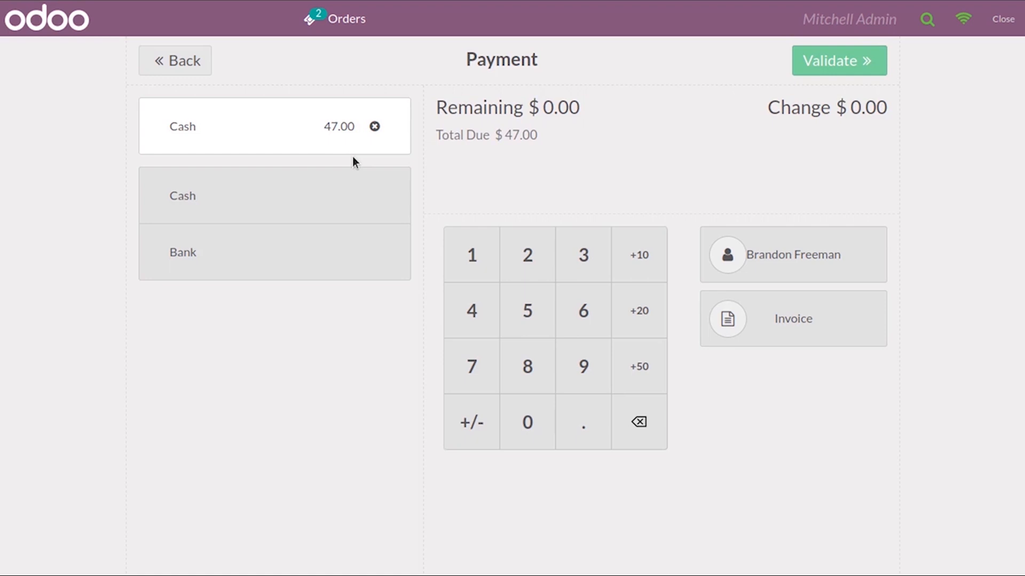
pyautogui.click(170, 62)
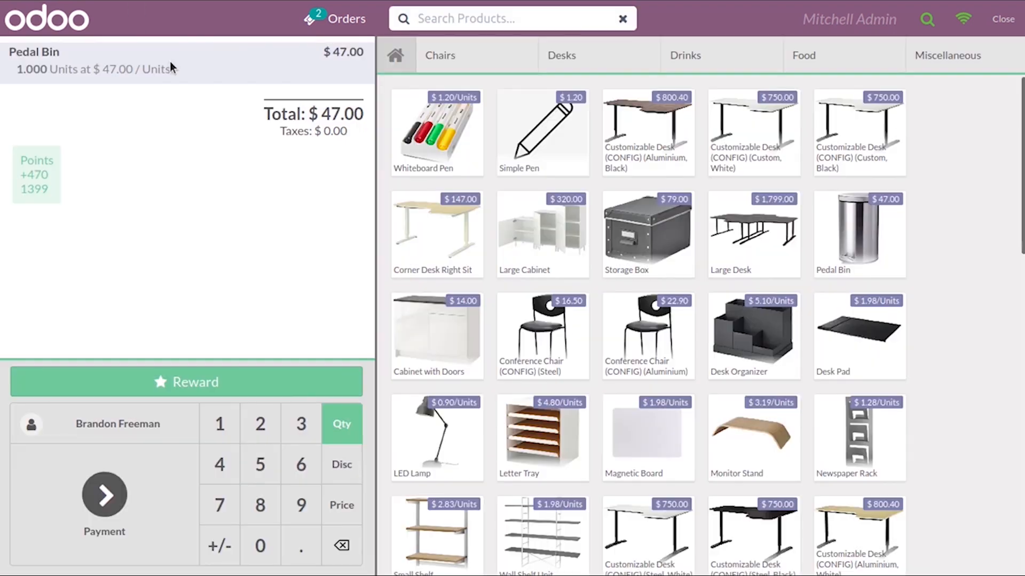
# Examine the Pedal Bin order's status in the order list and the status filters available for tickets.
pyautogui.click(345, 27)
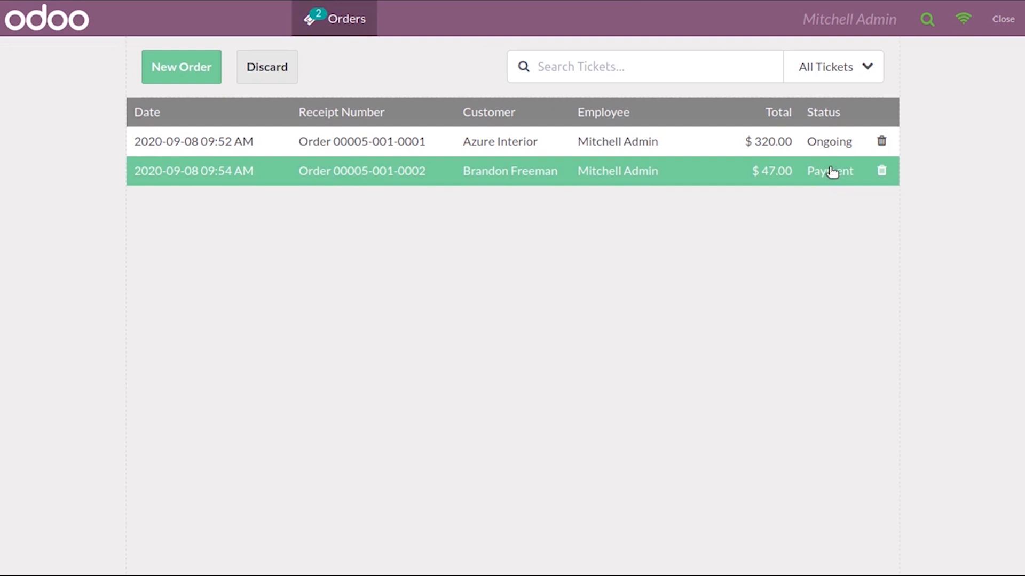
pyautogui.click(863, 70)
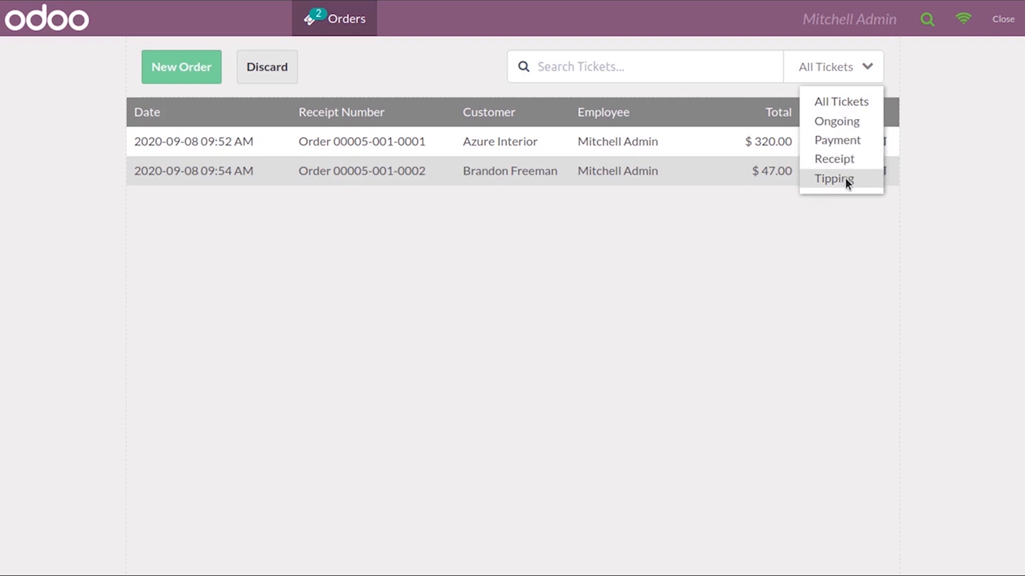
pyautogui.click(827, 222)
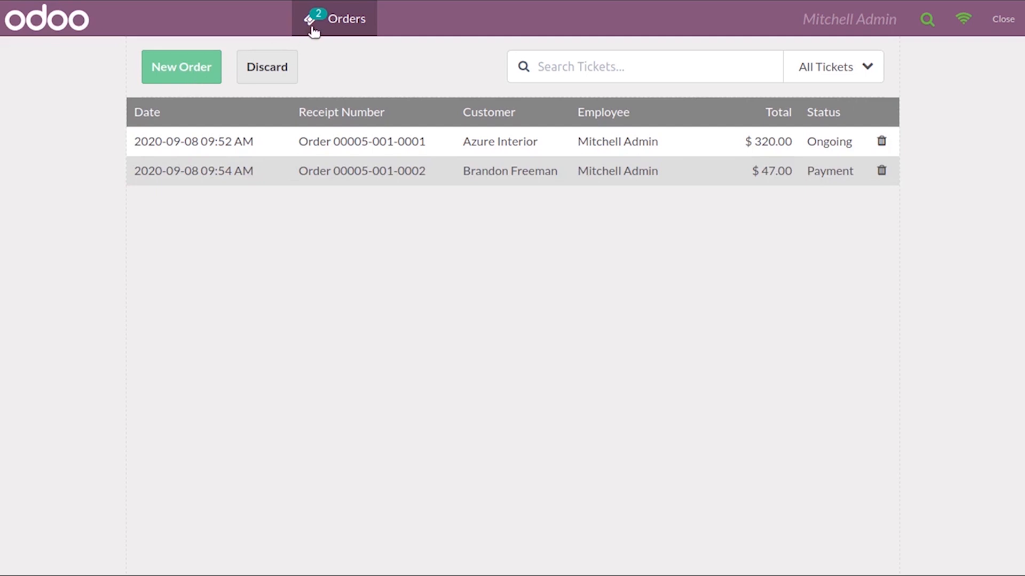
# Validate the Pedal Bin order's Cash payment and check its status in the order list.
pyautogui.click(335, 26)
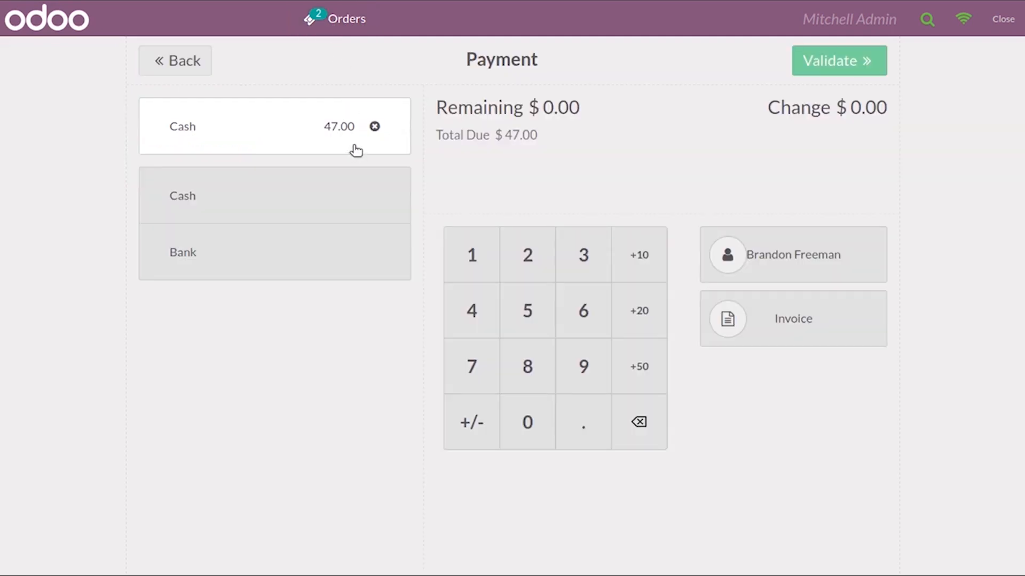
pyautogui.click(826, 64)
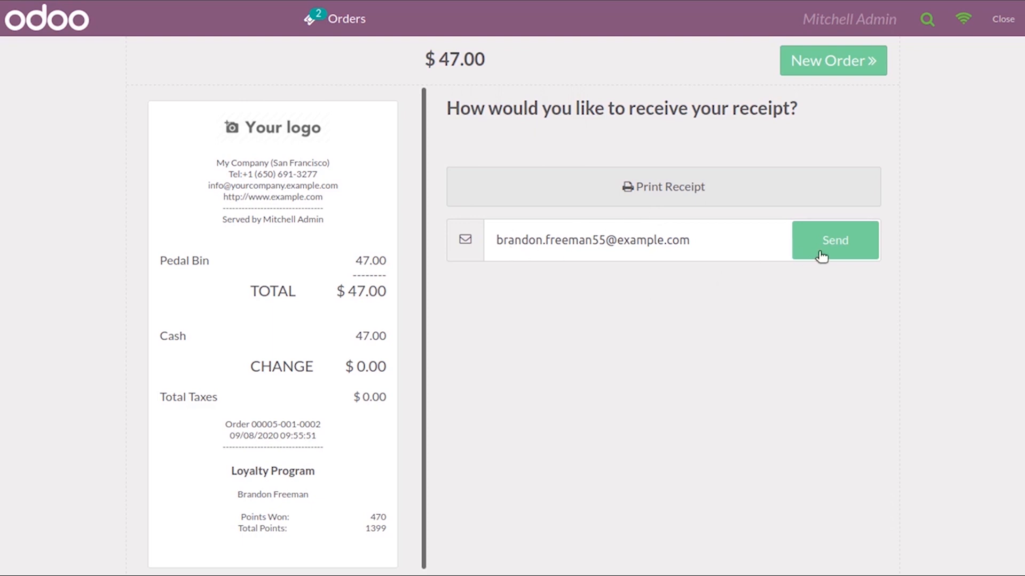
pyautogui.click(340, 11)
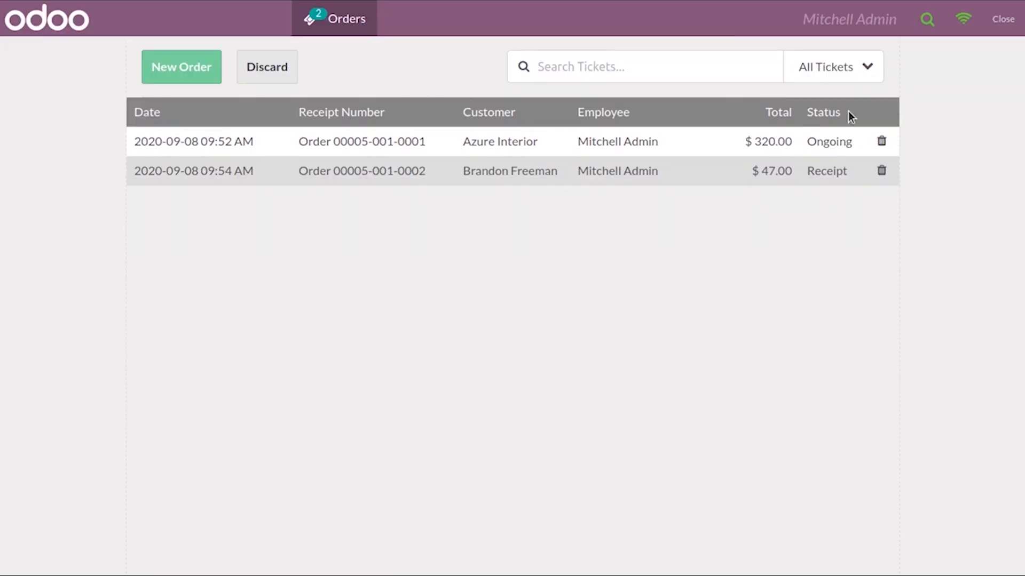
pyautogui.click(857, 68)
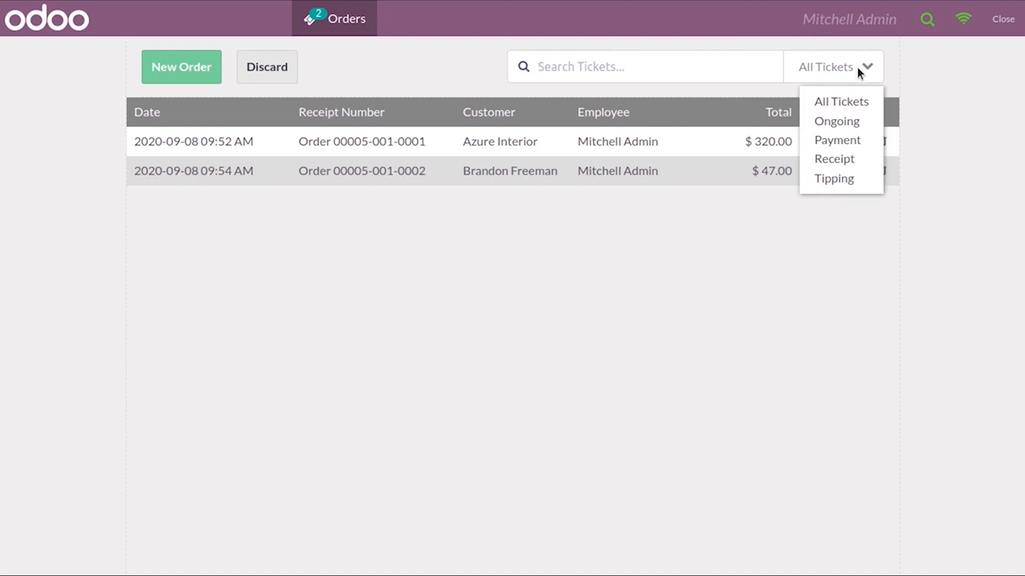
pyautogui.click(831, 233)
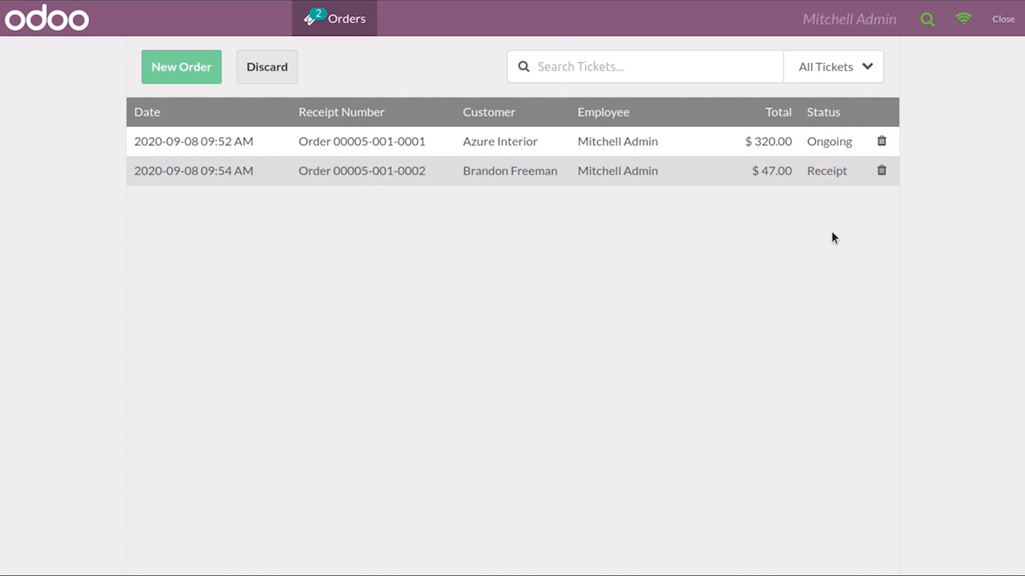
# Exit the register to the Point of Sale dashboard and resume the Shop session.
pyautogui.click(1010, 21)
pyautogui.click(1012, 25)
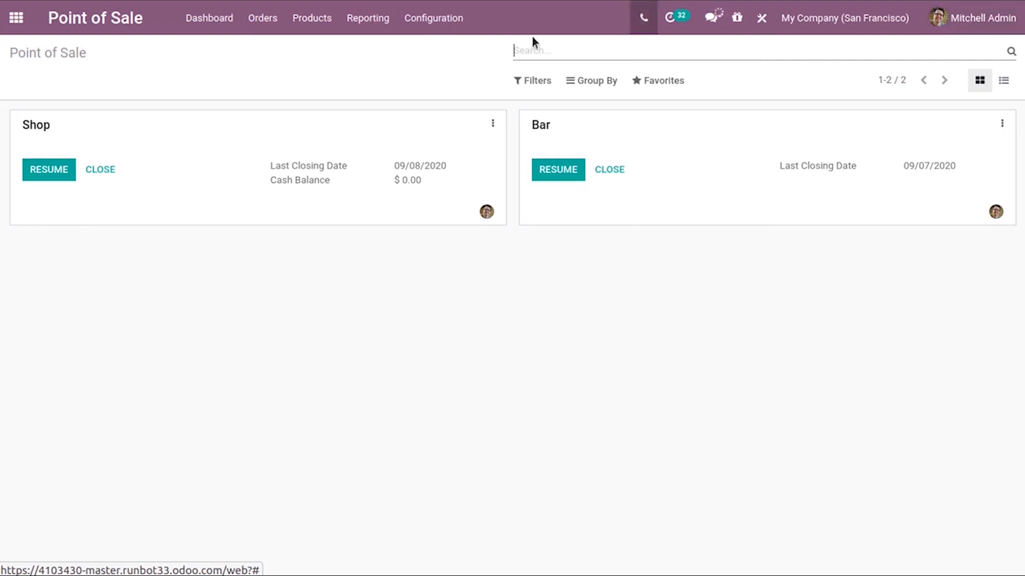
pyautogui.click(54, 171)
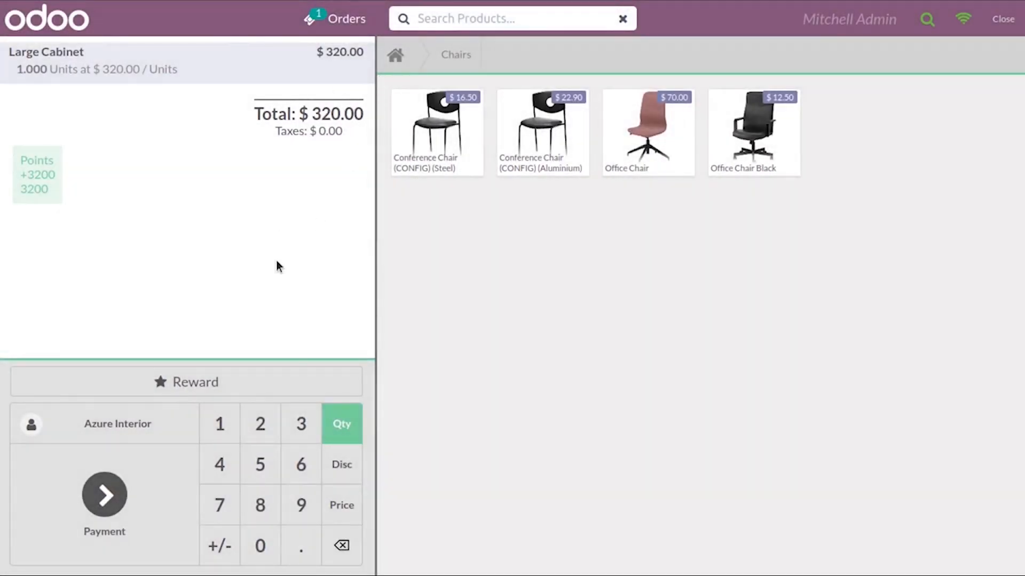
# Remove the Large Cabinet from the Azure Interior order and search all product categories for "desk".
pyautogui.click(341, 549)
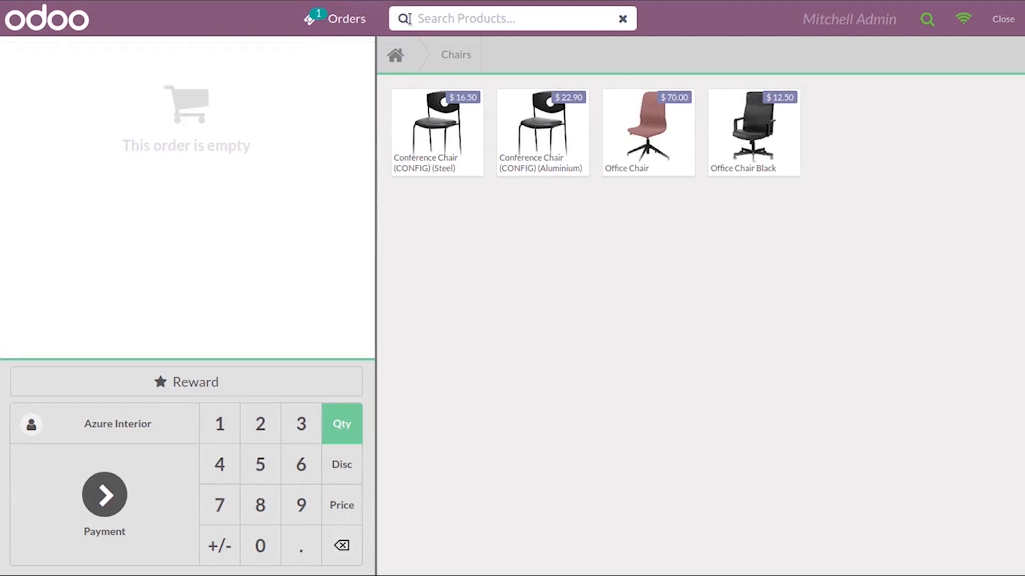
pyautogui.click(395, 59)
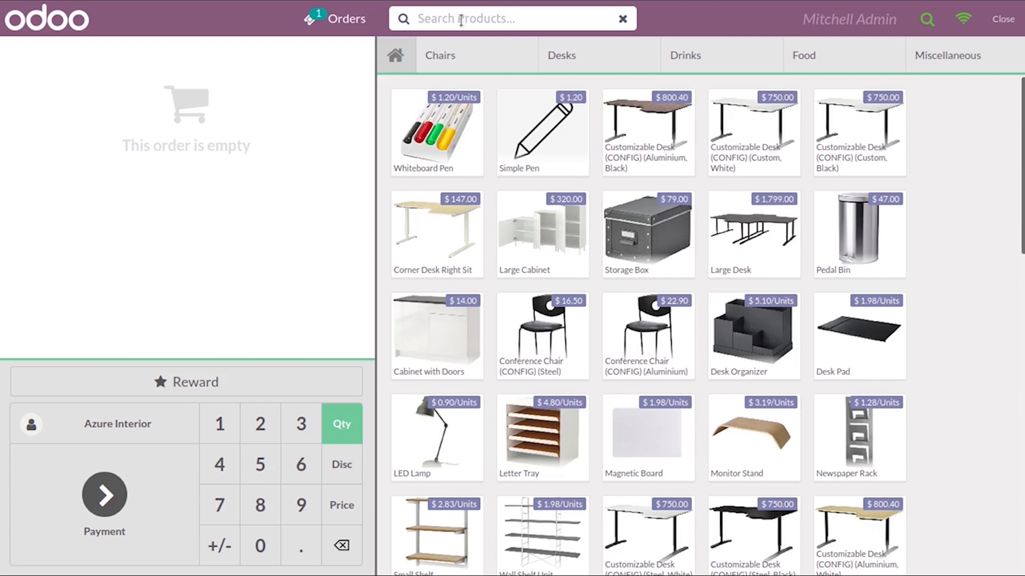
pyautogui.click(479, 16)
pyautogui.write('desk')
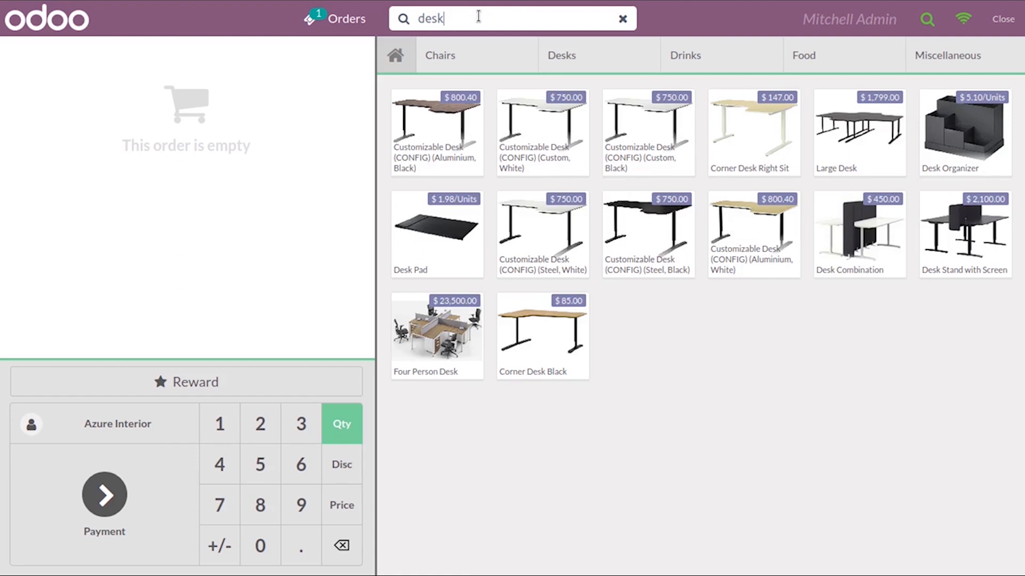
# Add one Desk Organizer in size L with Plastic fabric to the Azure Interior order.
pyautogui.click(956, 114)
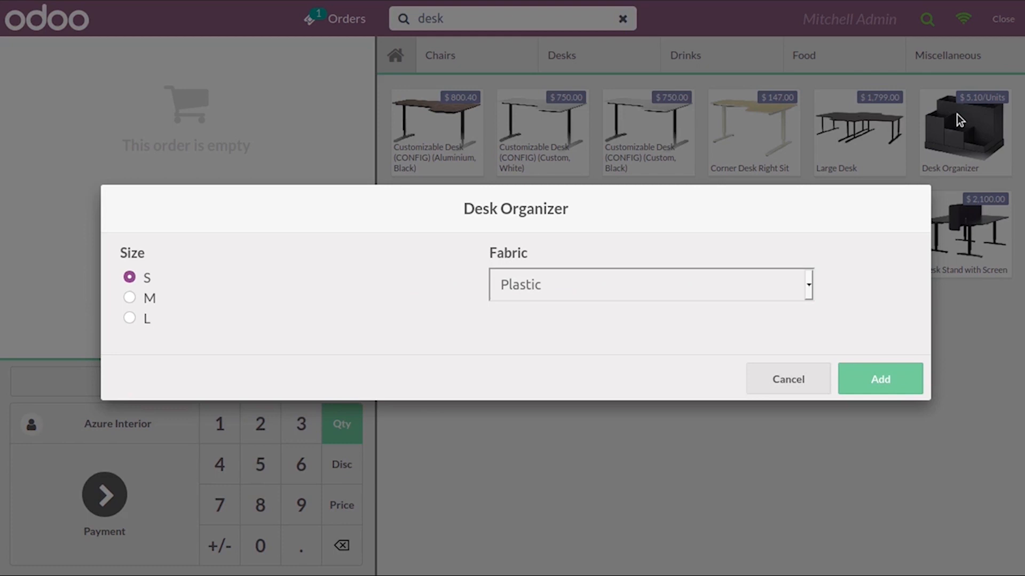
pyautogui.click(128, 319)
pyautogui.click(808, 288)
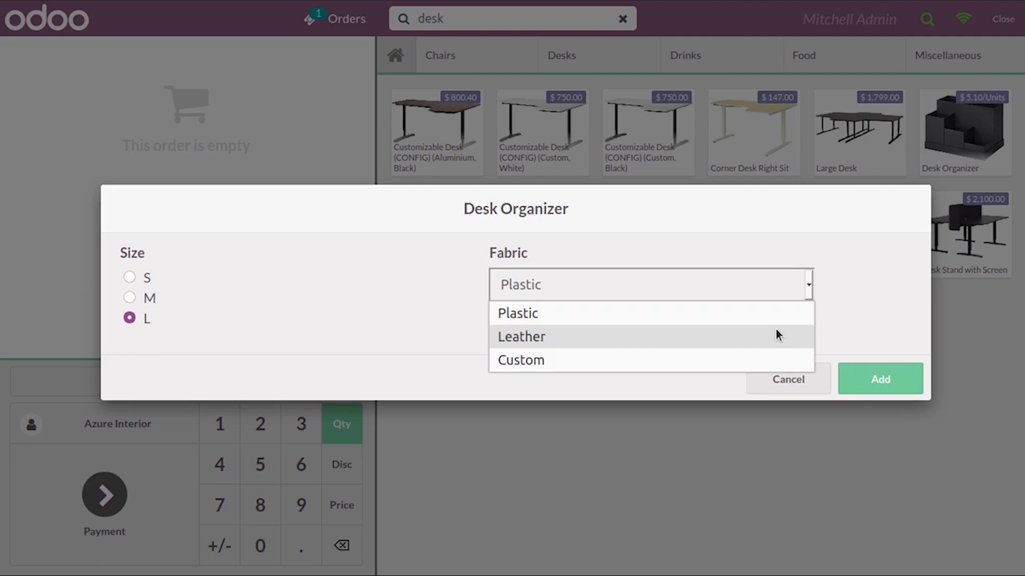
pyautogui.click(876, 314)
pyautogui.click(810, 297)
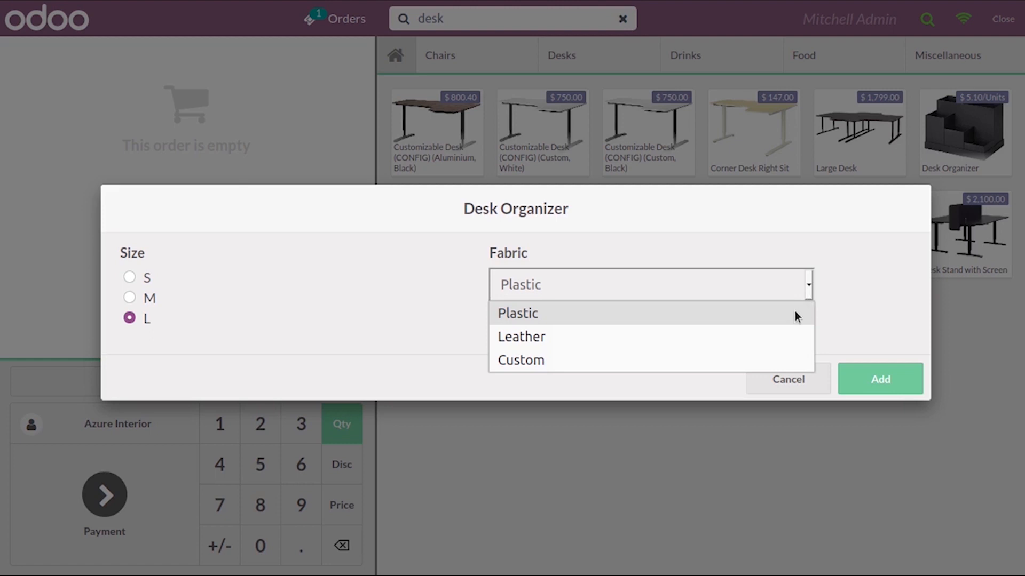
pyautogui.click(777, 316)
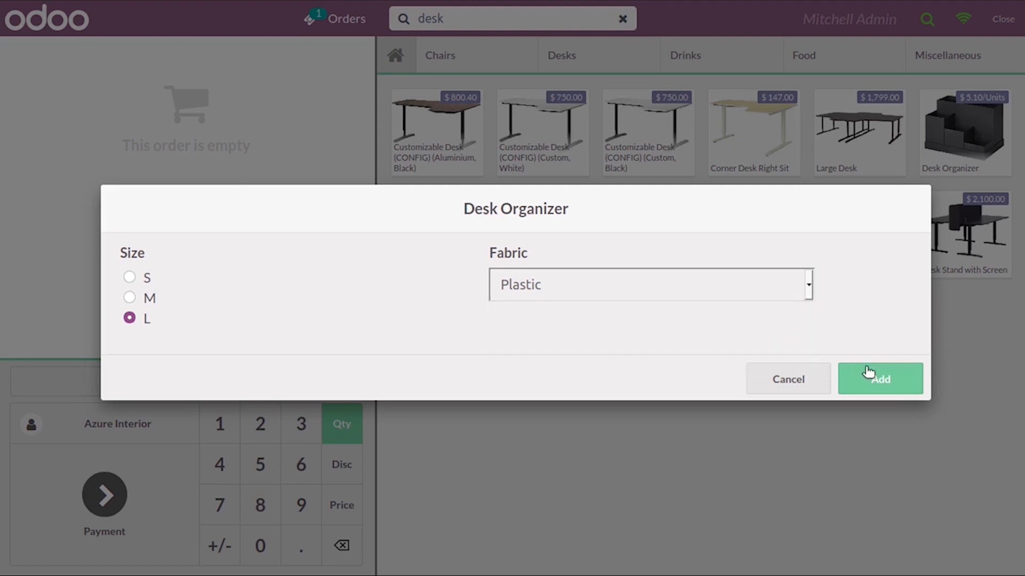
pyautogui.click(881, 379)
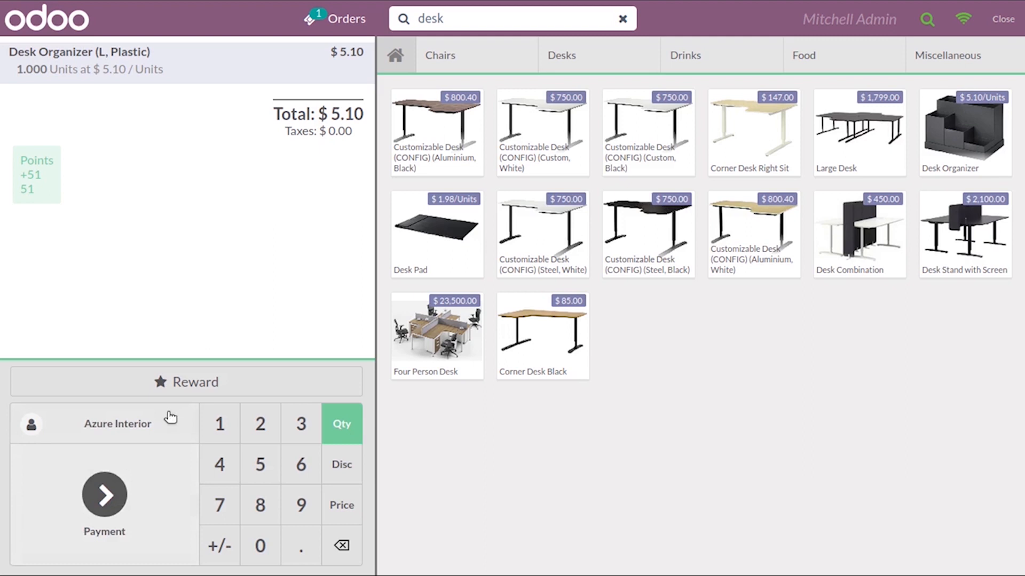
# Open the payment options for the Desk Organizer order and start closing the register without paying.
pyautogui.click(115, 493)
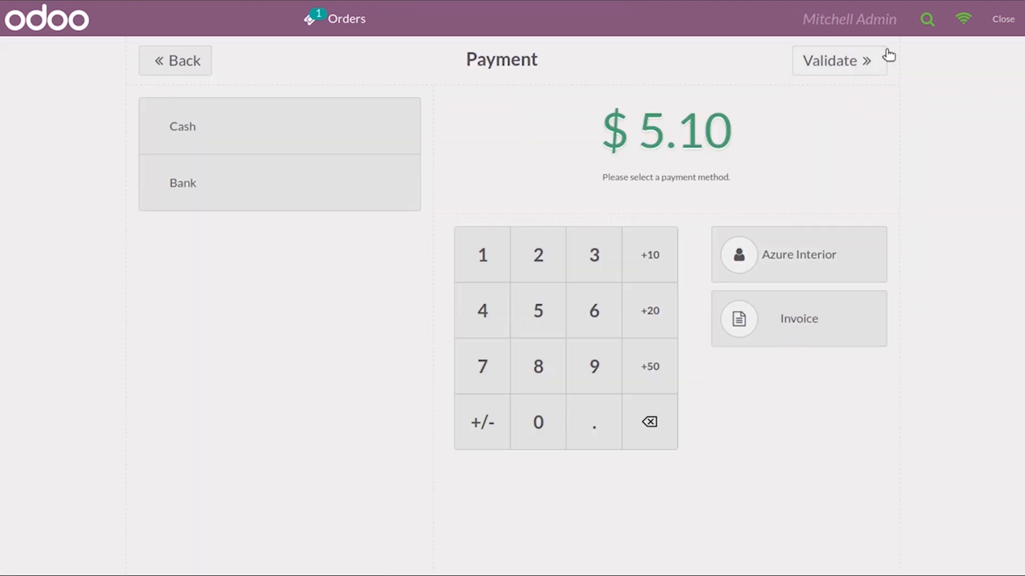
pyautogui.click(1004, 20)
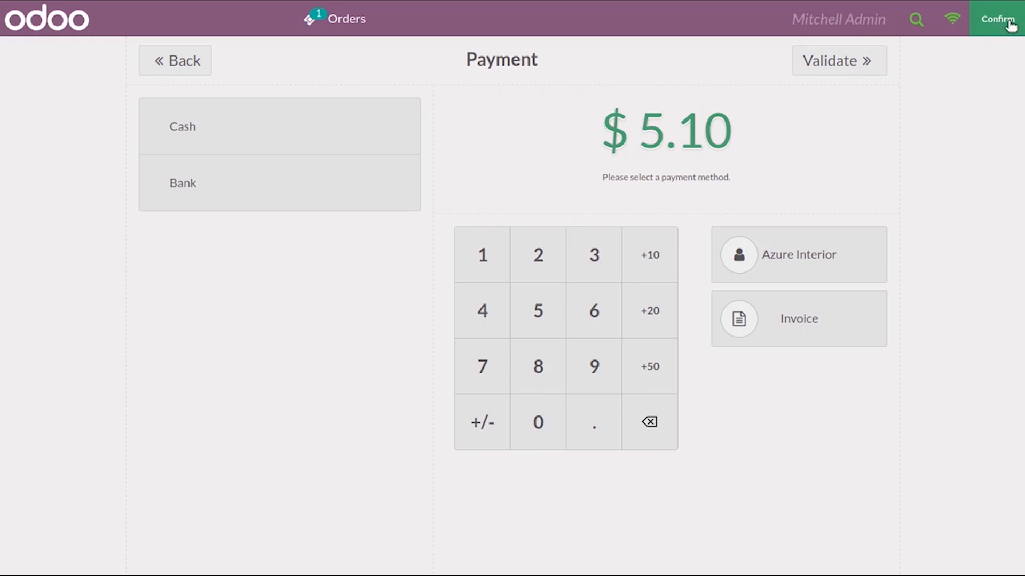